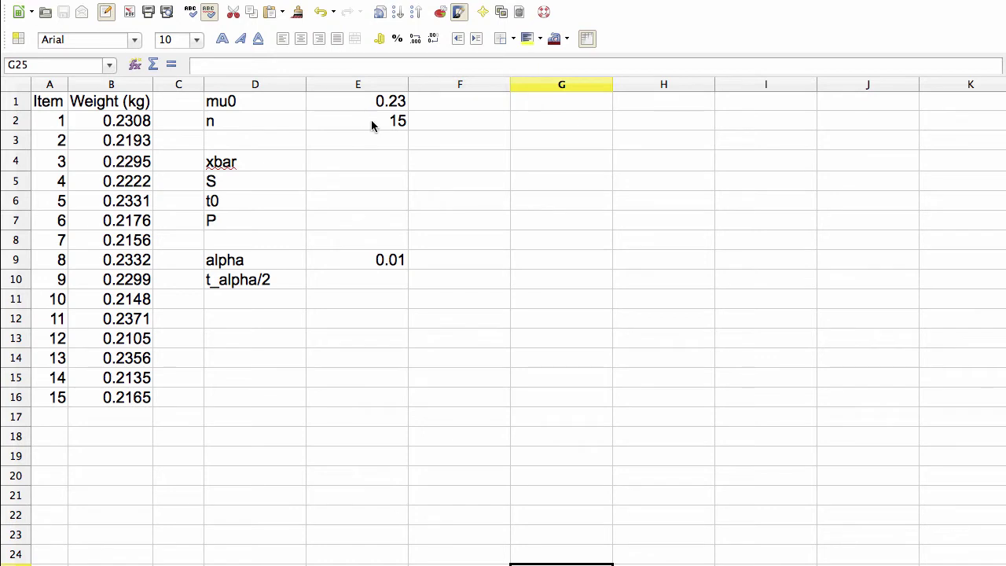
Enter =AVERAGE(B2:B16) in E4 to get the sample mean xbar, 0.223946667
left_click(357, 163)
type("=average(")
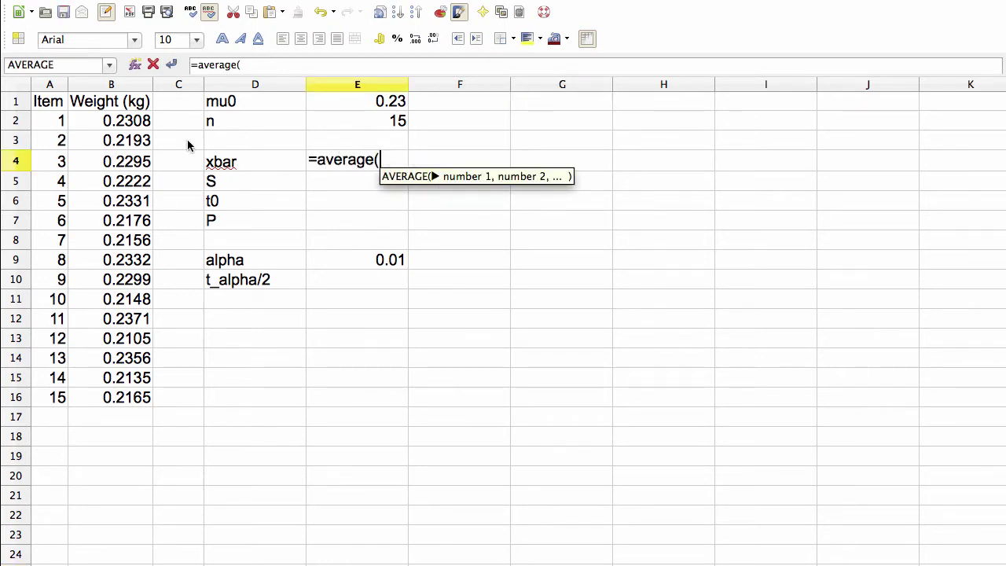
left_click_drag(126, 121, 106, 405)
type(")")
key("Return")
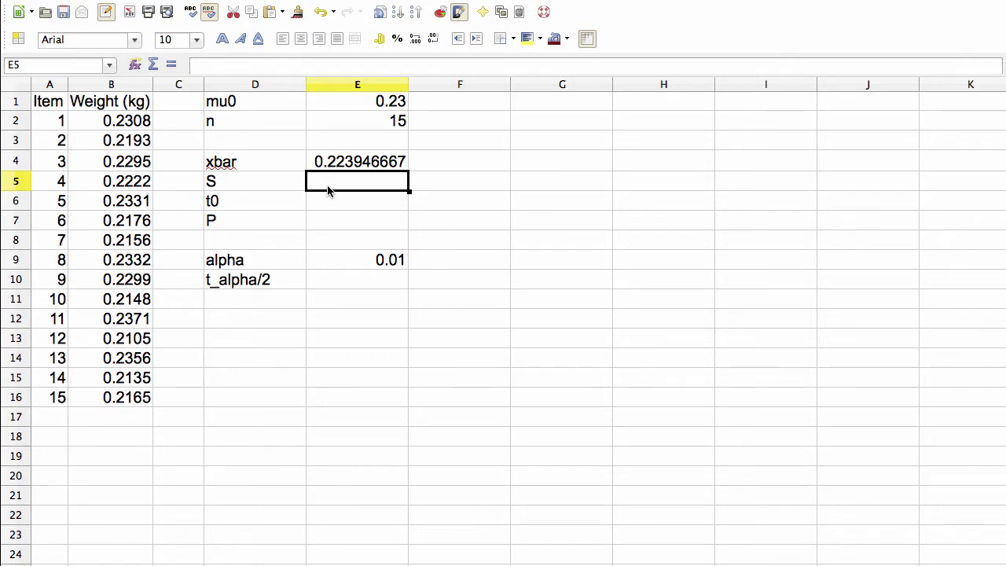
Enter =STDEV(B2:B16) in E5 for the standard deviation S, 0.009083412
type("=stdev(")
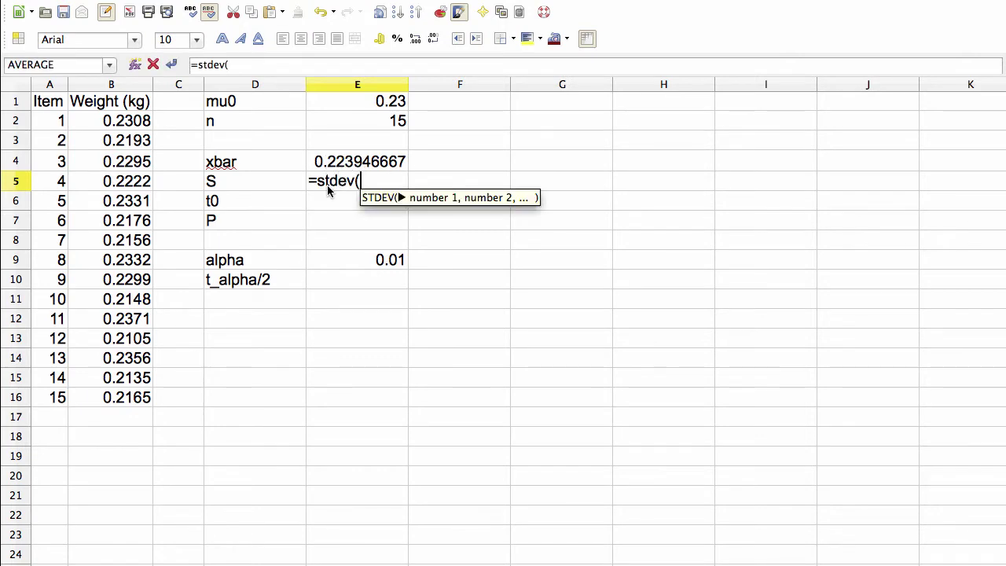
left_click_drag(110, 122, 122, 398)
type(")")
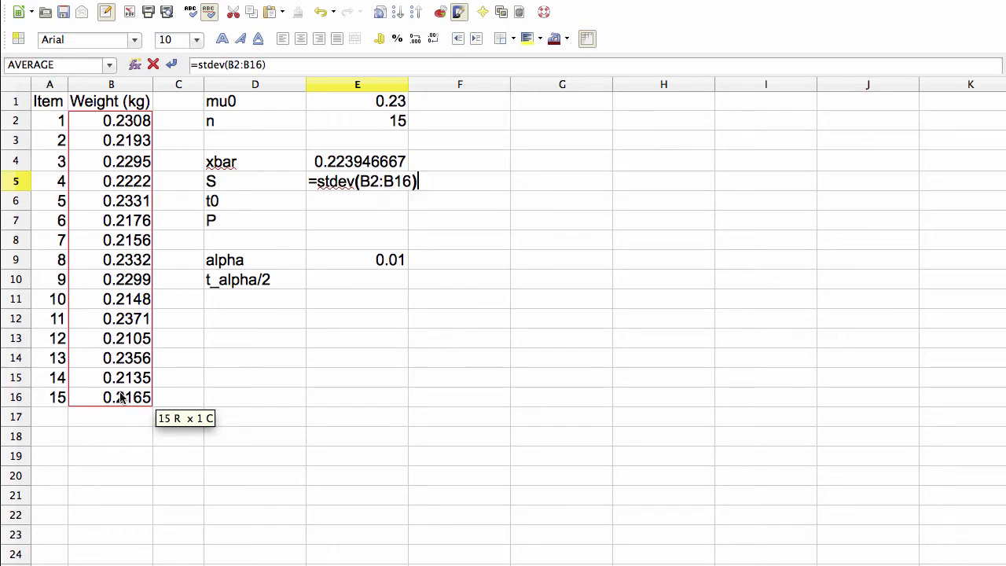
key("Return")
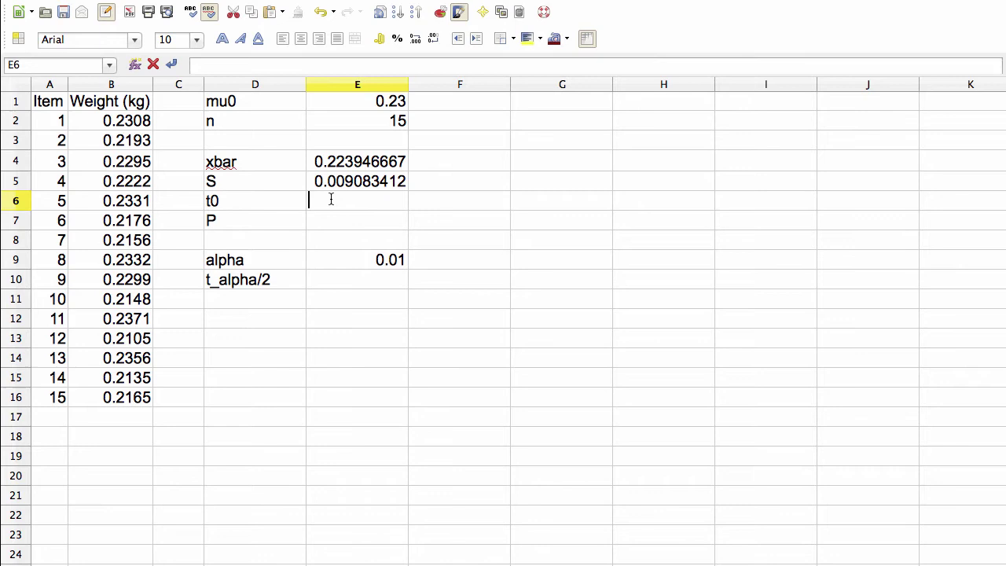
Enter =(E4-E1)/(E5/SQRT(E2)) in E6, giving t0 = -2.58101891
type("=(")
left_click(335, 163)
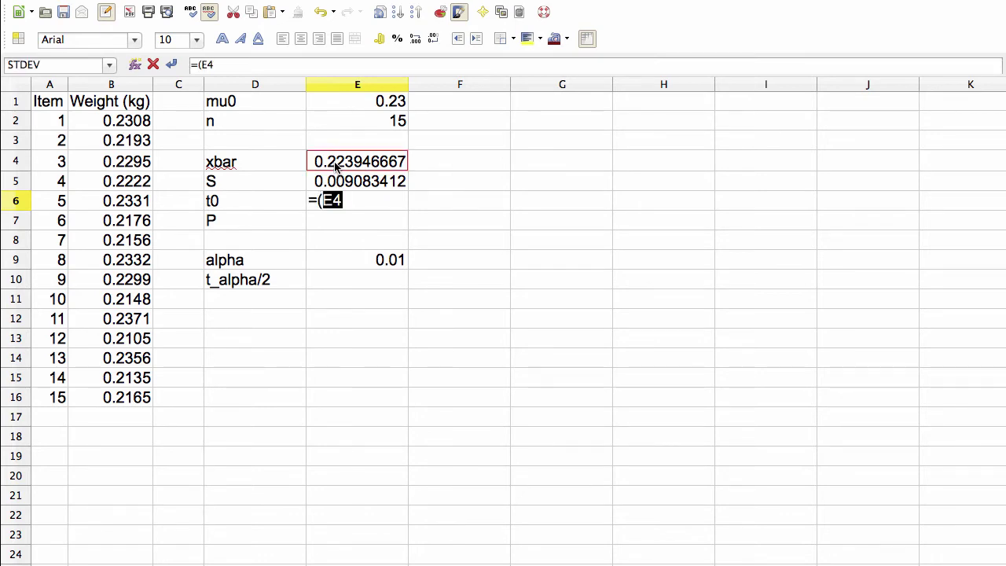
type("-")
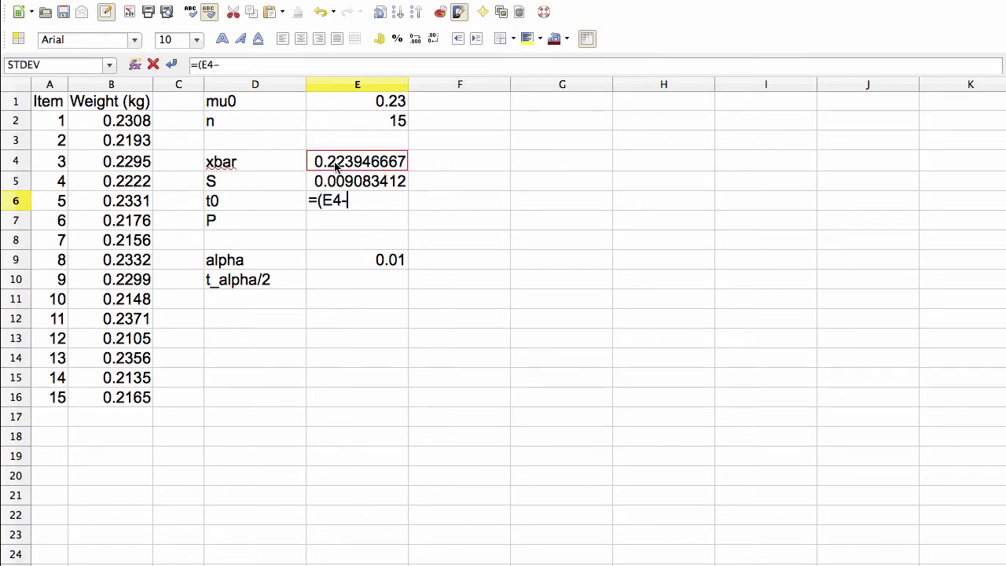
left_click(358, 102)
type(")/")
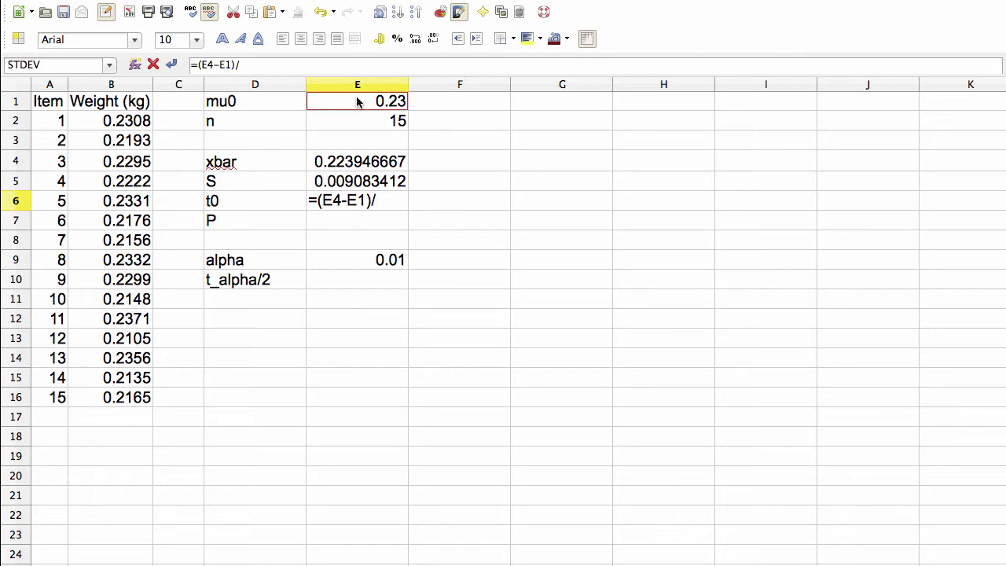
type("(")
left_click(355, 181)
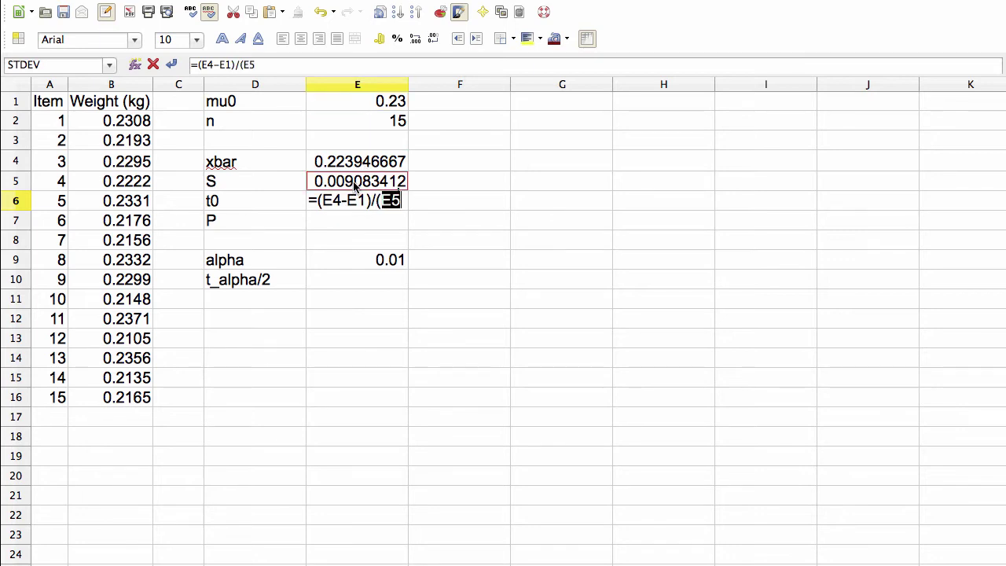
type("/")
type("s")
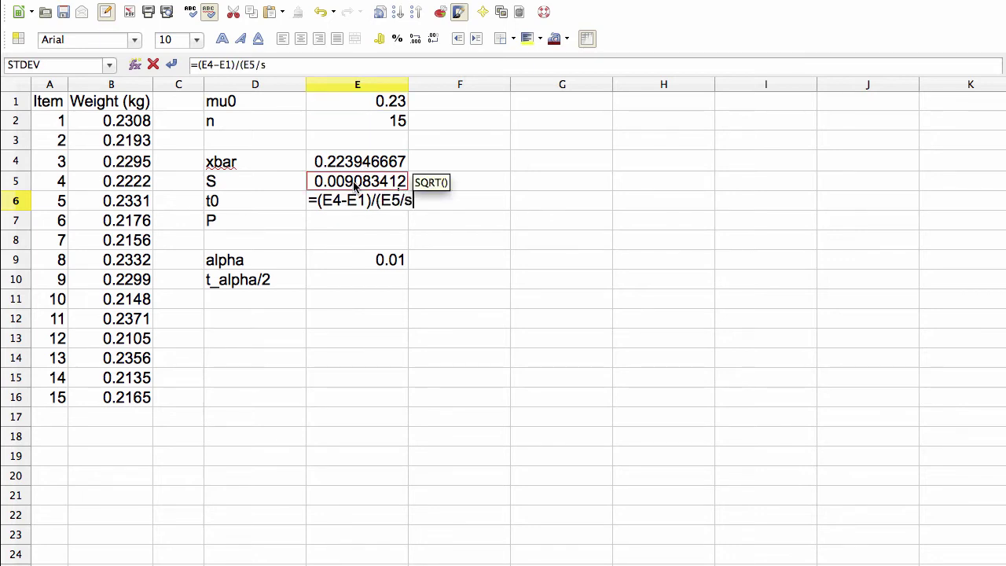
type("qrt(")
left_click(340, 121)
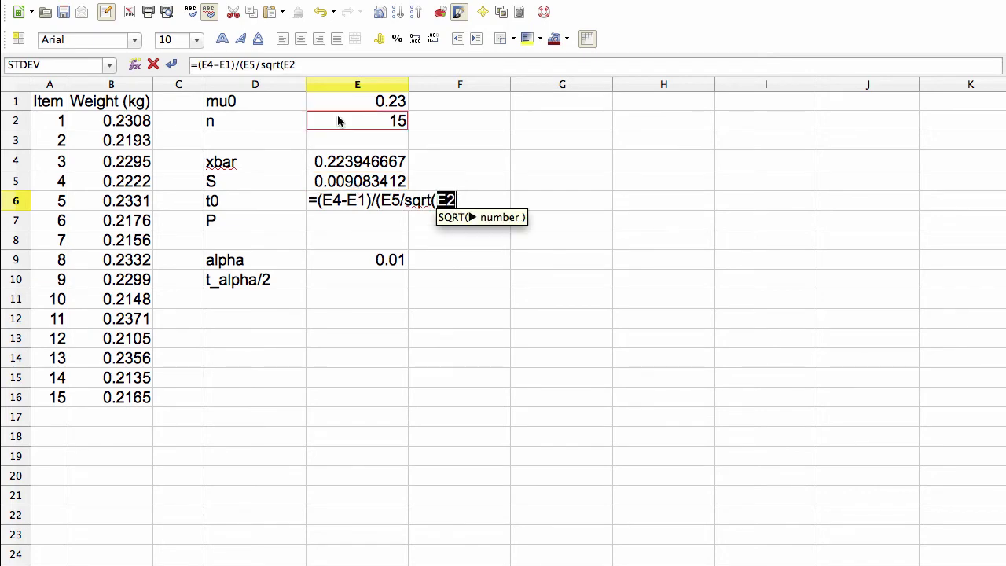
type("))")
key("Return")
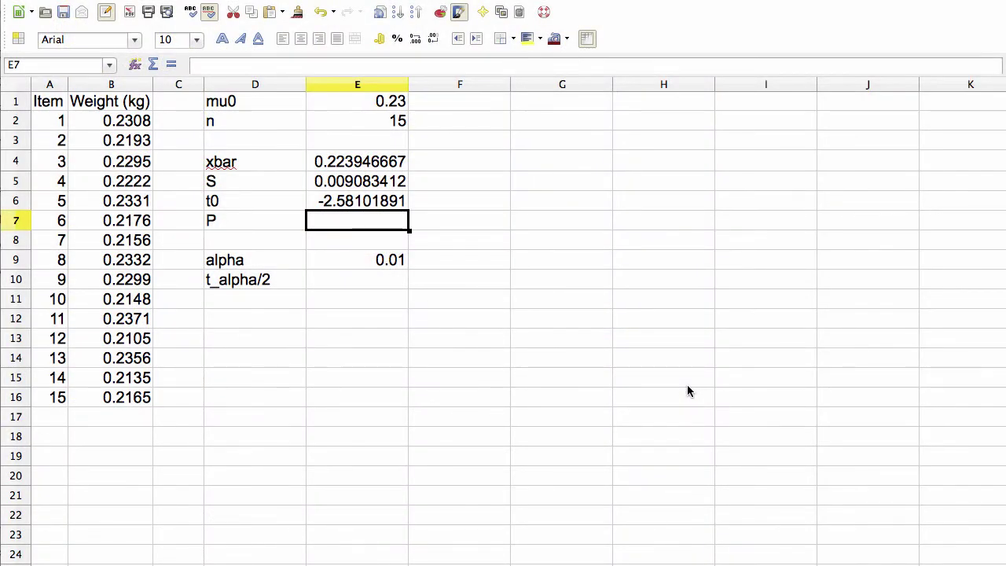
Enter =TDIST(ABS(E6),E2-1,2) in E7, giving P = 0.021766243
type("=t")
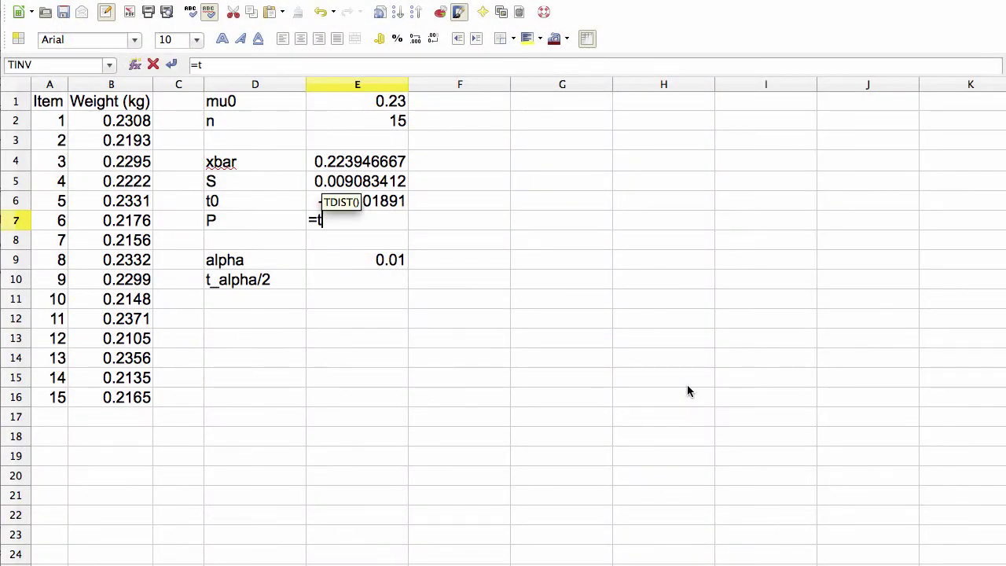
type("dist(abs(")
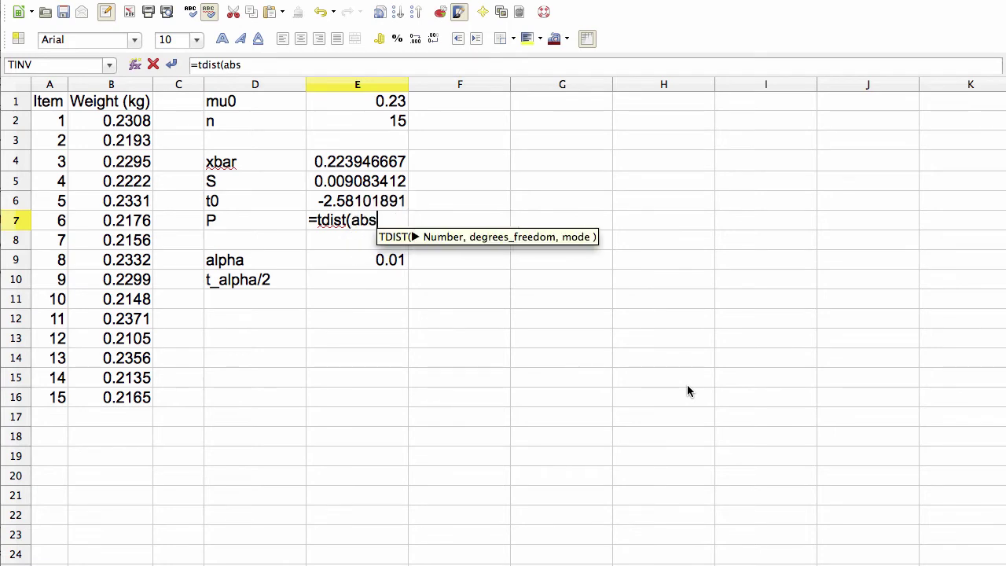
left_click(398, 204)
type("),")
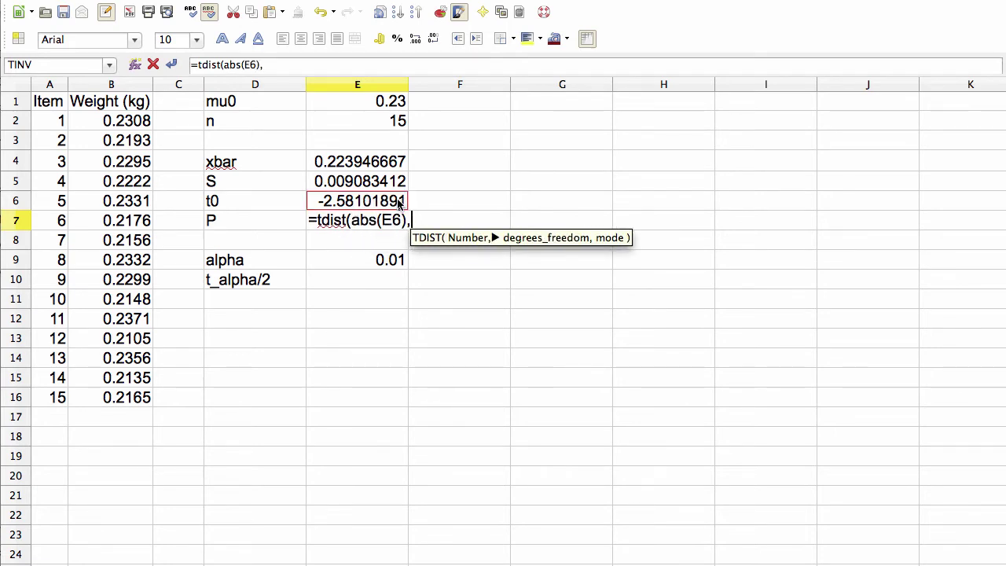
left_click(328, 121)
type("-1")
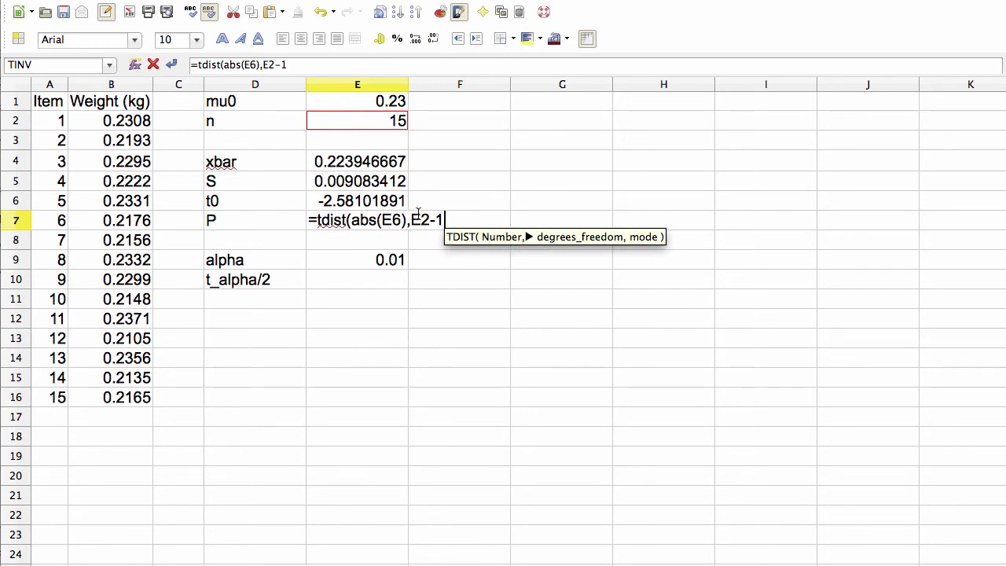
type(",2")
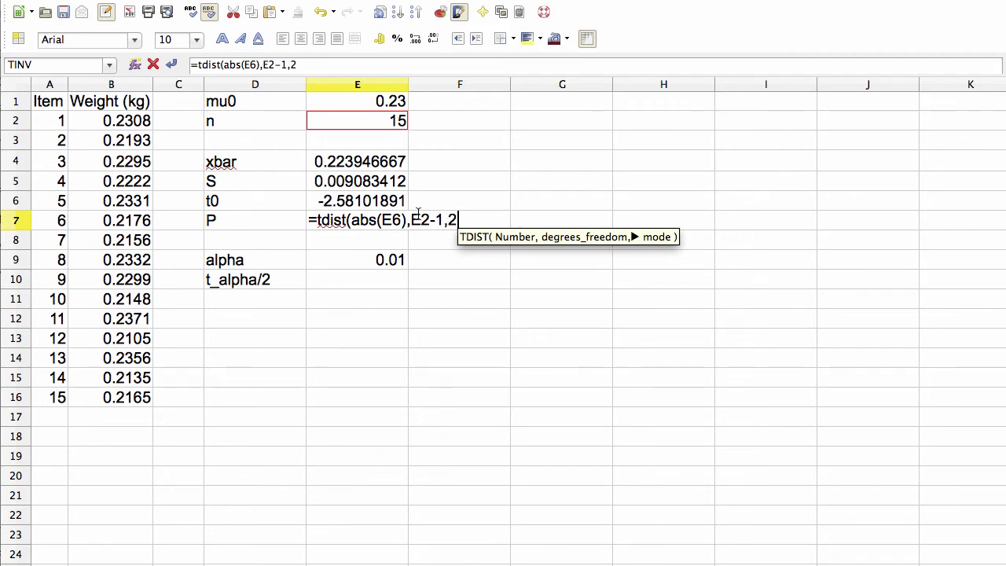
type(")")
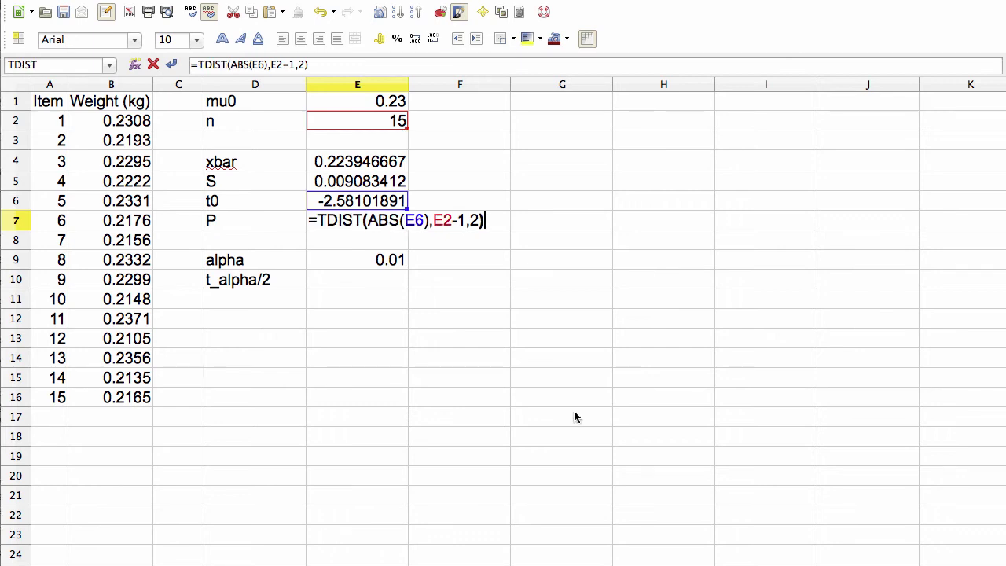
key("Return")
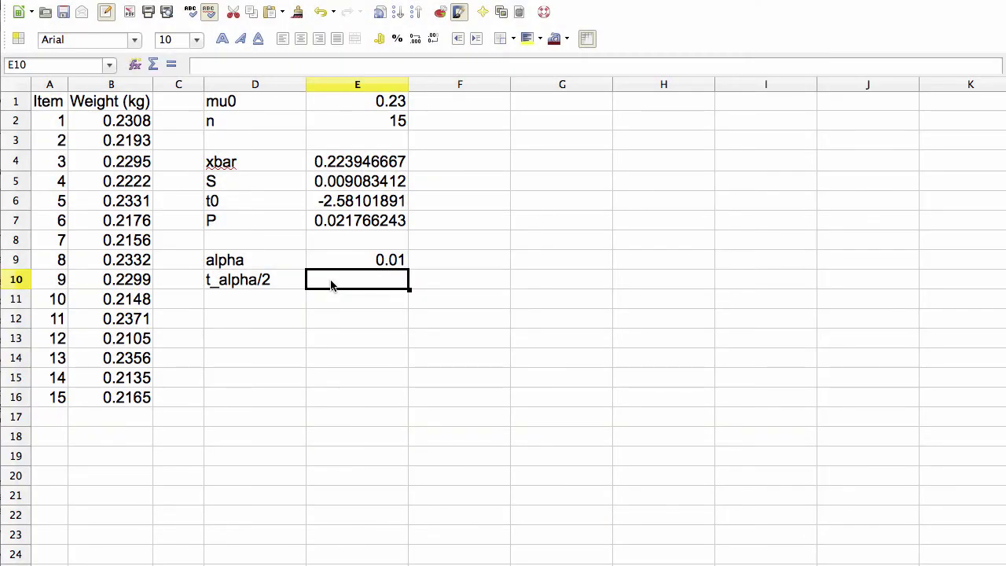
Enter =TINV(E9,E2-1) in E10, giving t_alpha/2 = 2.976842734
type("=")
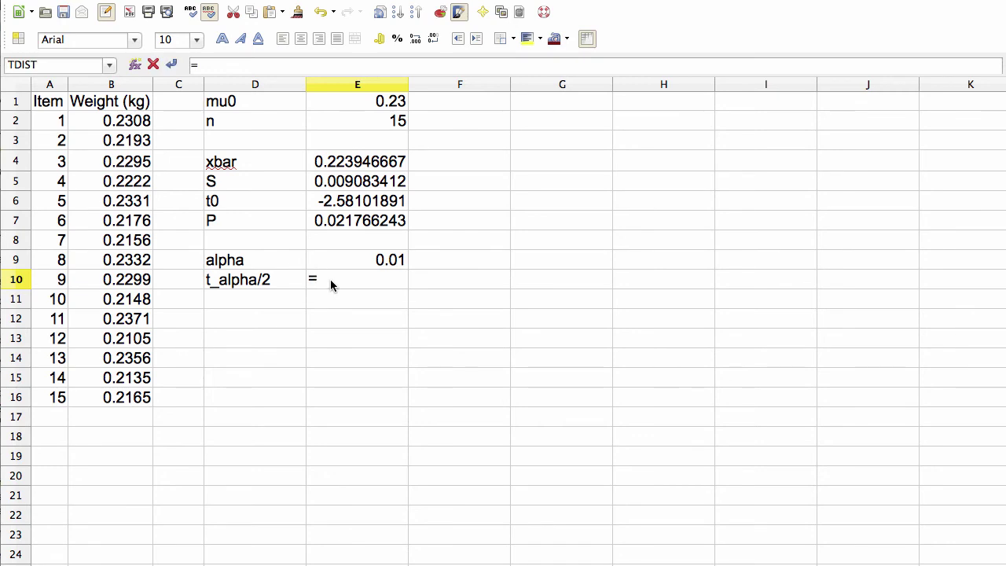
type("tinv(")
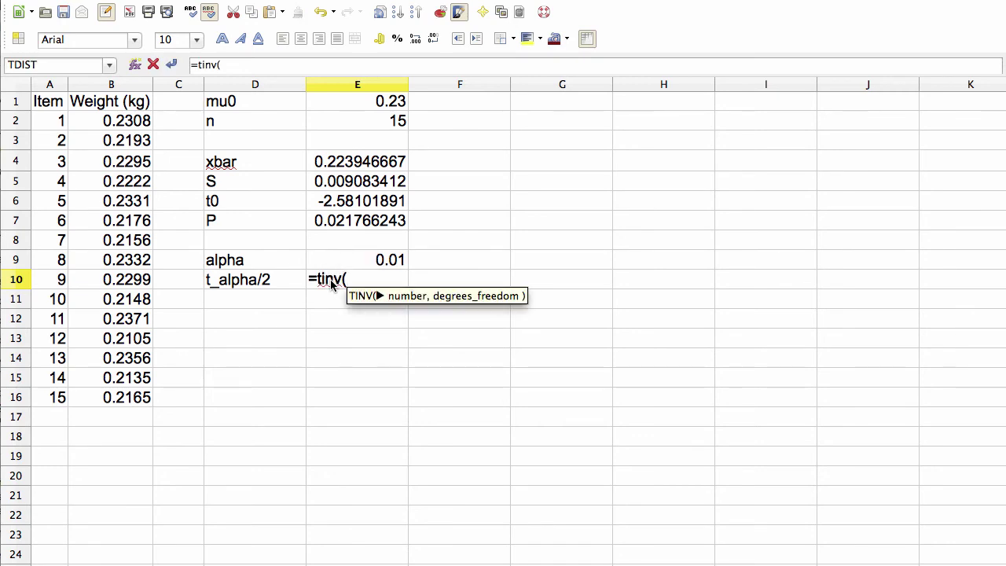
left_click(340, 261)
type(",")
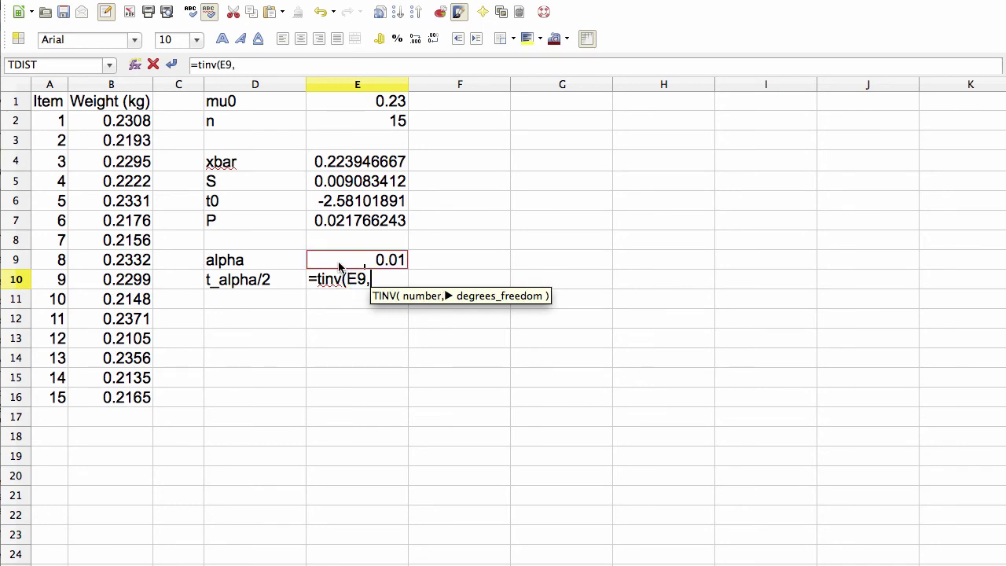
left_click(354, 125)
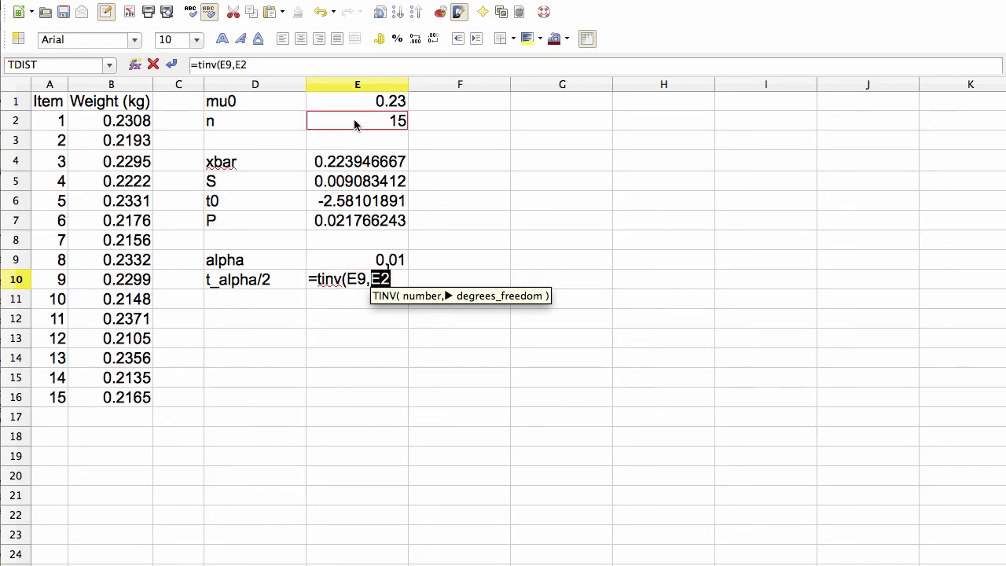
type("-1")
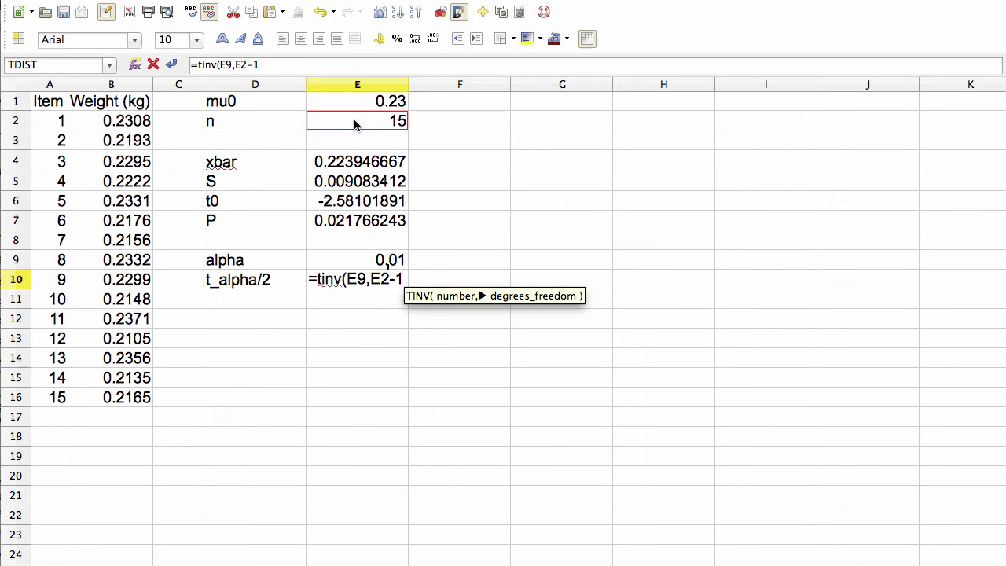
type(")")
key("Return")
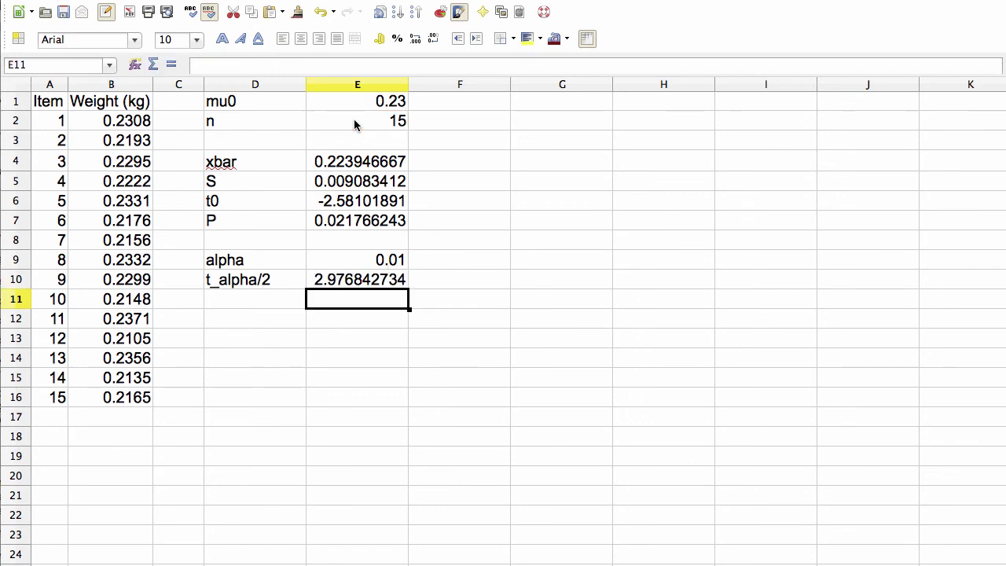